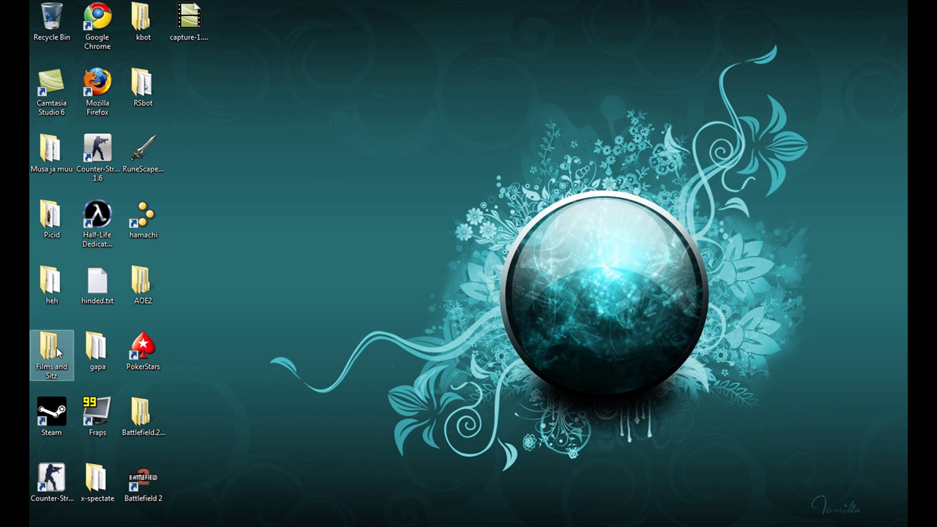
# Step: Extract m_irc-1635.rar with Extract Here inside Films and Sitz\mIRC v6.35
pyautogui.doubleClick(59, 353)
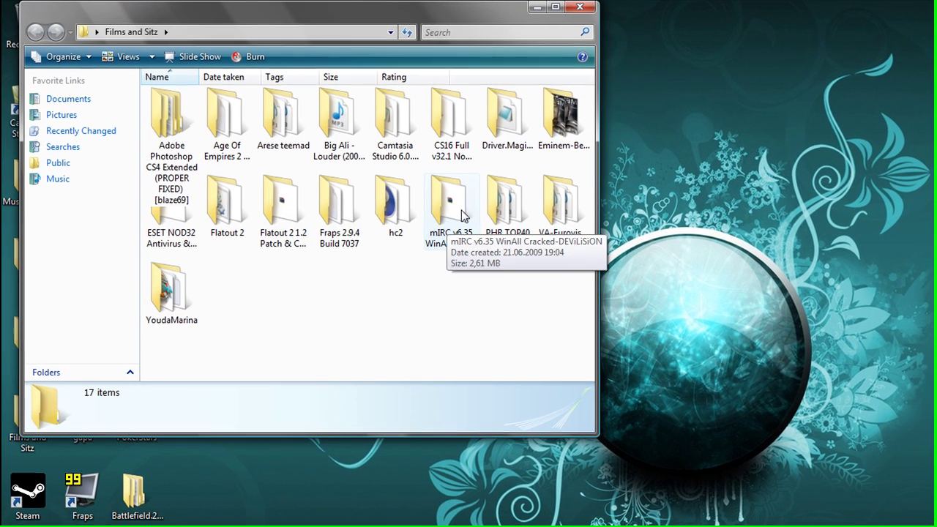
pyautogui.doubleClick(458, 205)
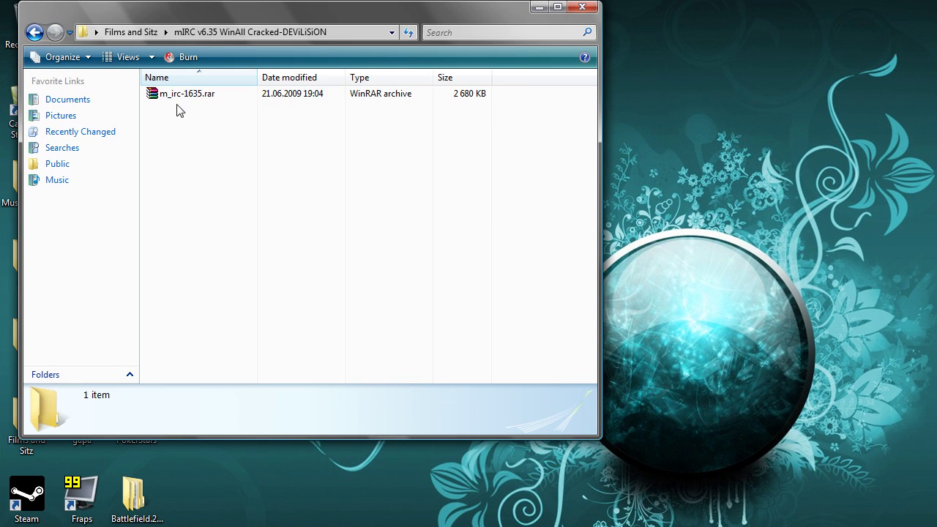
pyautogui.doubleClick(187, 95)
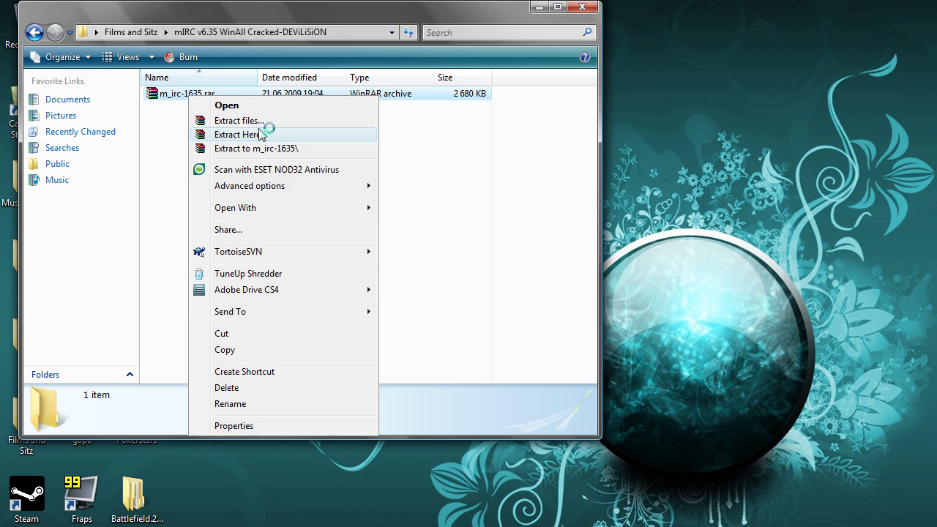
pyautogui.click(264, 130)
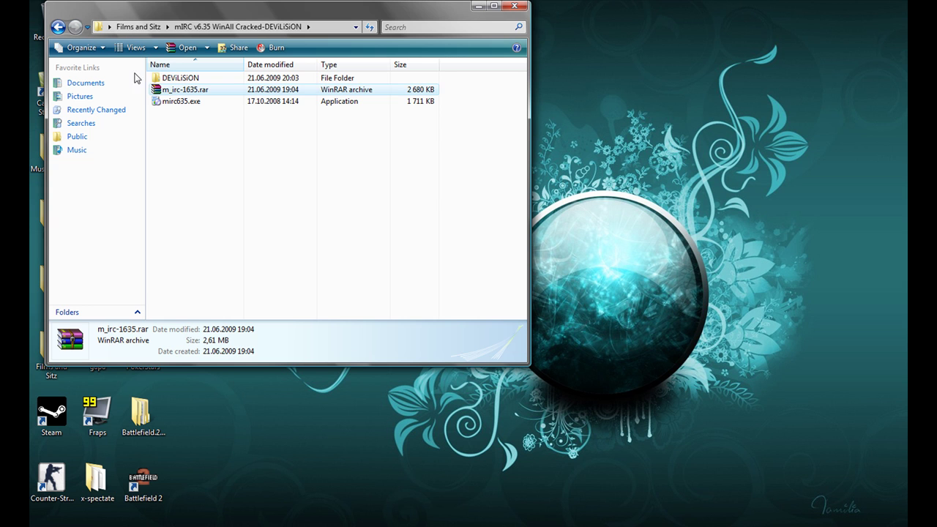
# Step: Read the installation steps in DEViLiSiON\devilision.nfo, then close Notepad
pyautogui.doubleClick(189, 77)
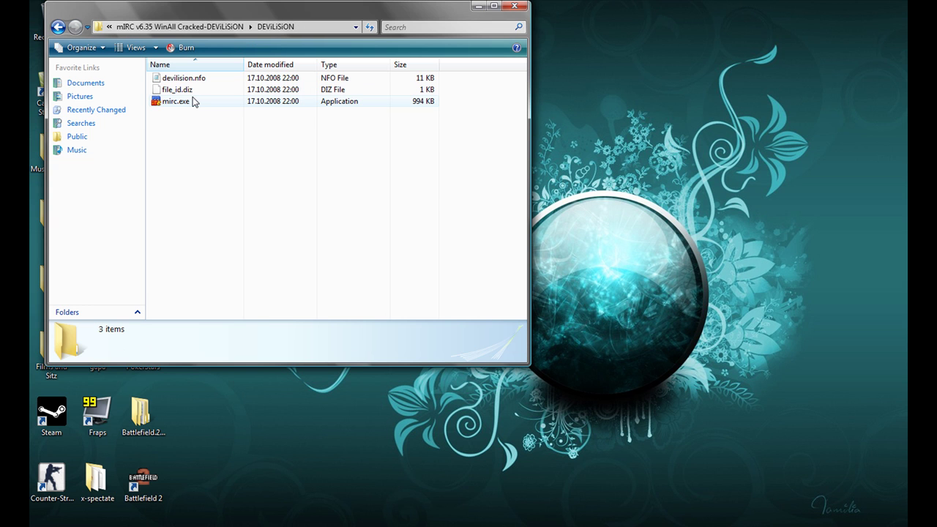
pyautogui.doubleClick(200, 81)
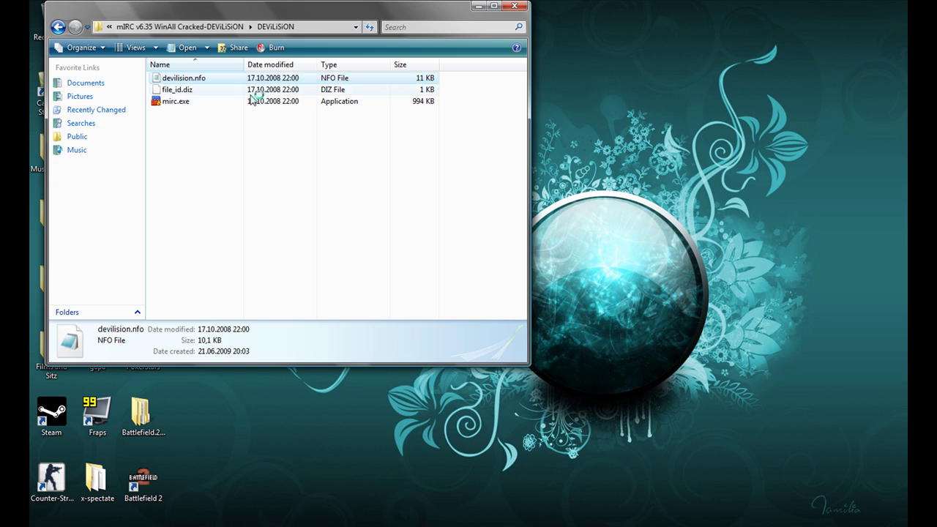
pyautogui.scroll(-6, 470, 241)
pyautogui.scroll(-11, 469, 240)
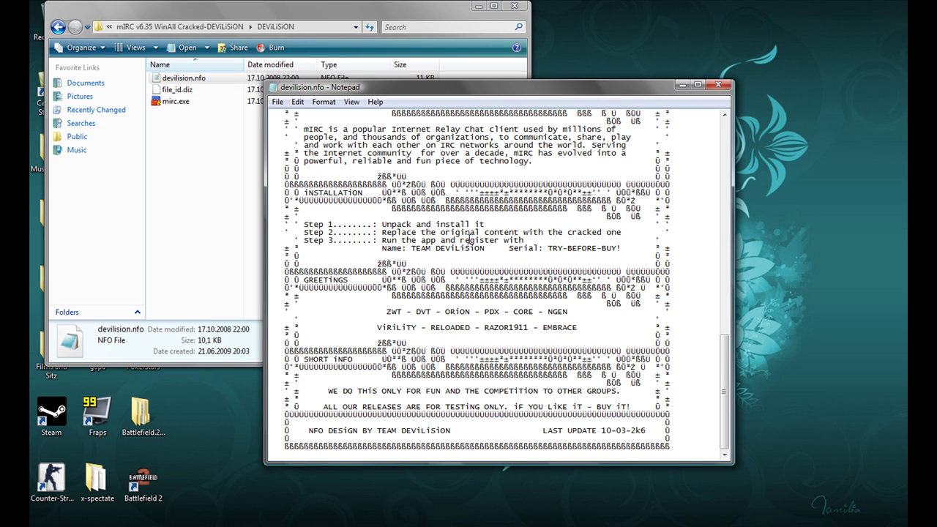
pyautogui.hotkey('alt', 'F4')
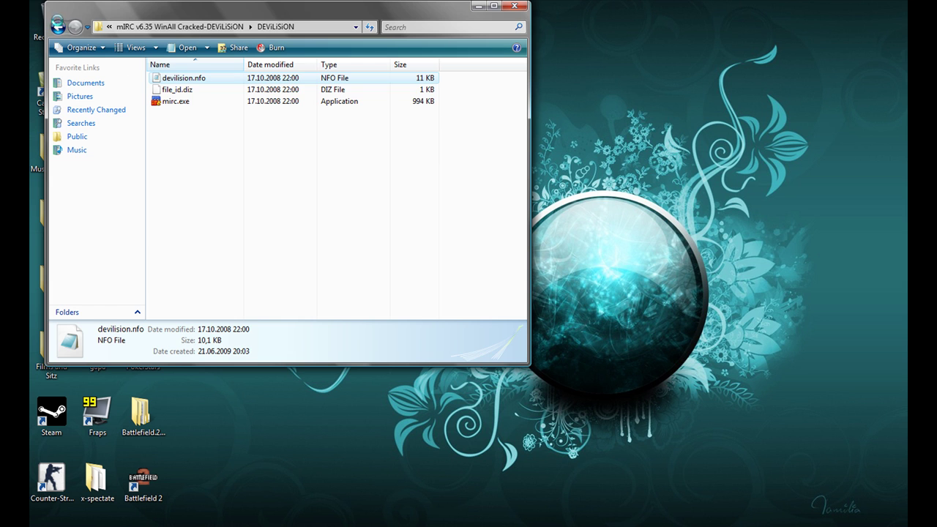
# Step: Install mirc635.exe in the default location, keeping the desktop shortcut and update checking
pyautogui.click(58, 27)
pyautogui.doubleClick(304, 101)
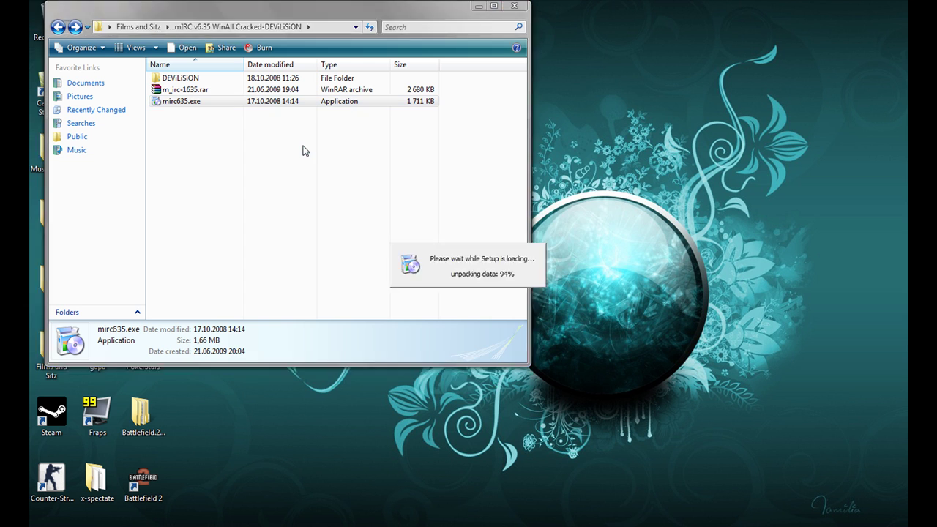
pyautogui.click(535, 368)
pyautogui.click(536, 369)
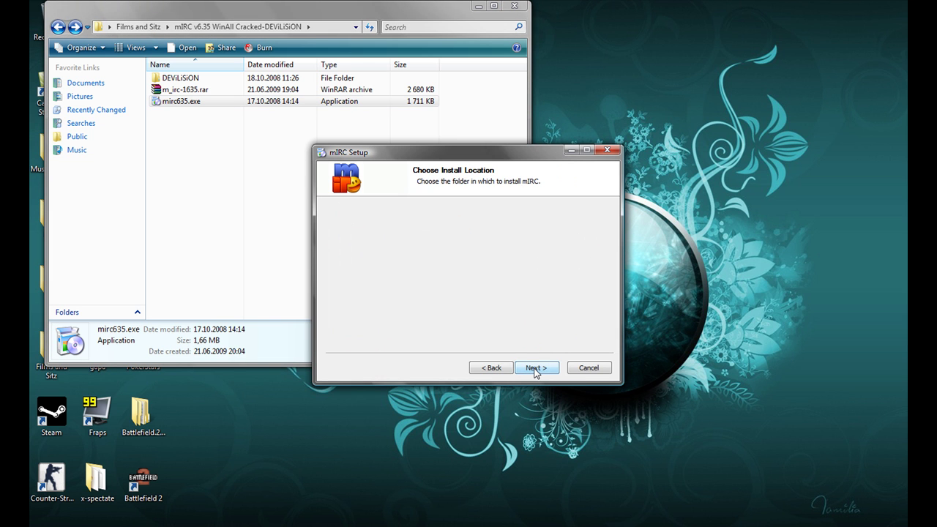
pyautogui.click(536, 369)
pyautogui.click(536, 369)
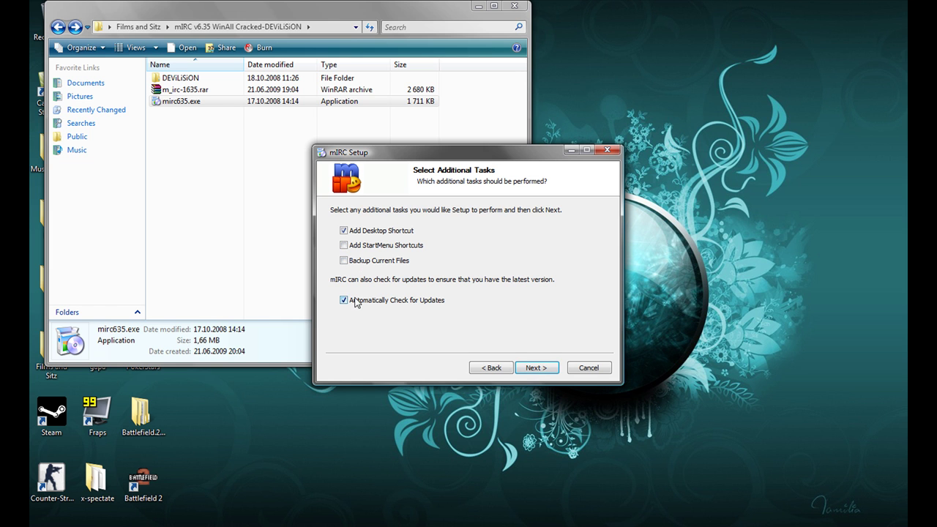
pyautogui.click(539, 368)
pyautogui.click(541, 369)
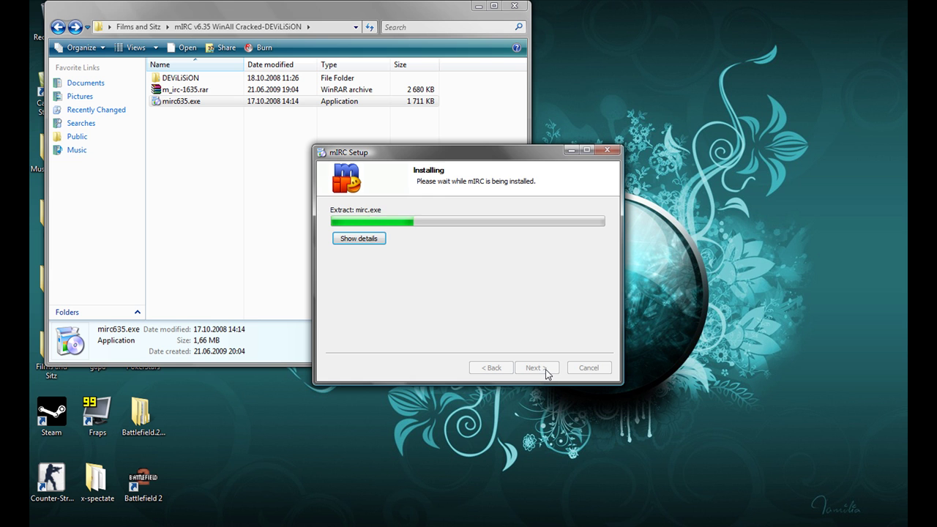
pyautogui.click(538, 368)
pyautogui.click(546, 370)
pyautogui.moveTo(227, 12); pyautogui.dragTo(442, 24)
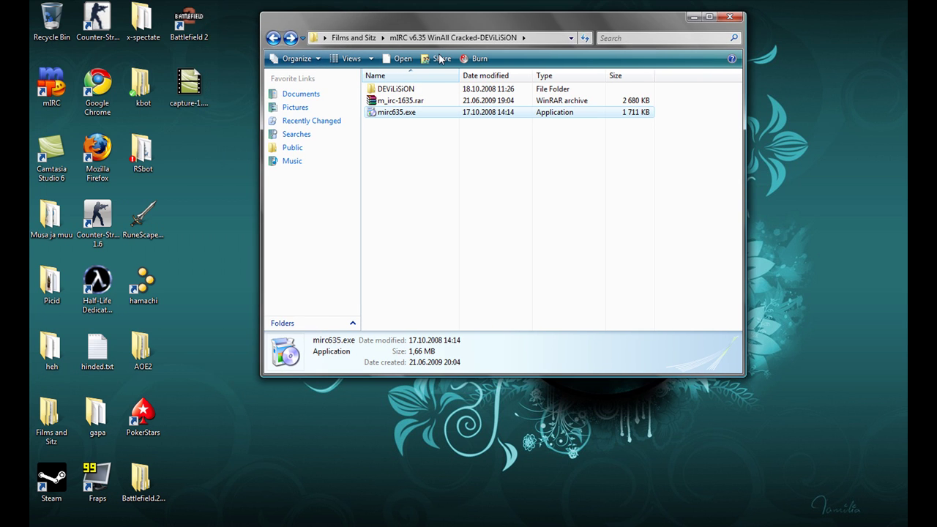
# Step: Open the DEViLiSiON folder and the mIRC shortcut's install location in Program Files
pyautogui.doubleClick(412, 88)
pyautogui.moveTo(48, 75); pyautogui.dragTo(100, 231)
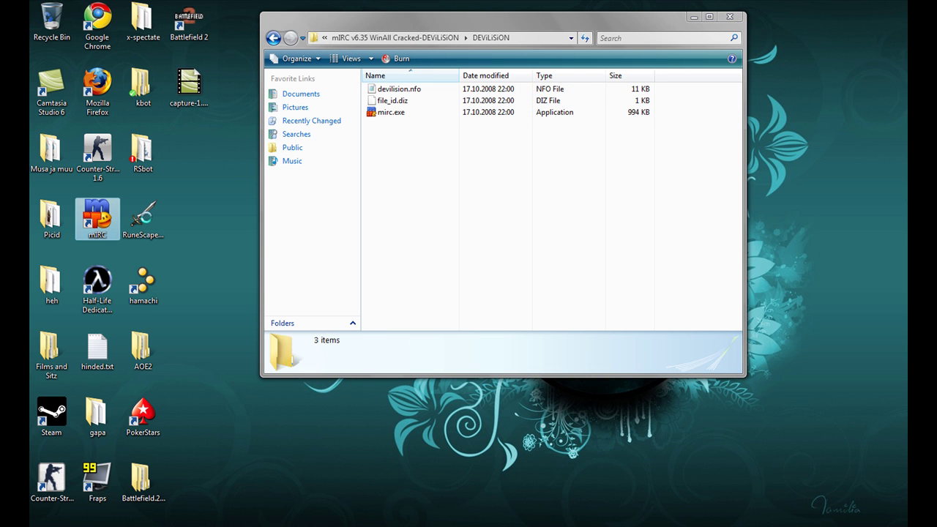
pyautogui.rightClick(99, 212)
pyautogui.click(150, 243)
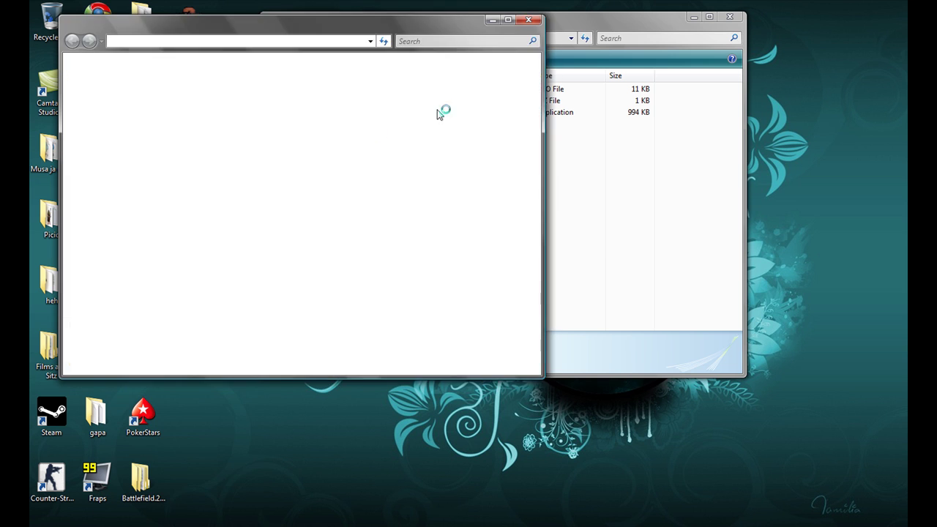
# Step: Copy mirc.exe and file_id.diz from DEViLiSiON into C:\Program Files\mIRC
pyautogui.moveTo(420, 152); pyautogui.dragTo(213, 223)
pyautogui.click(254, 229)
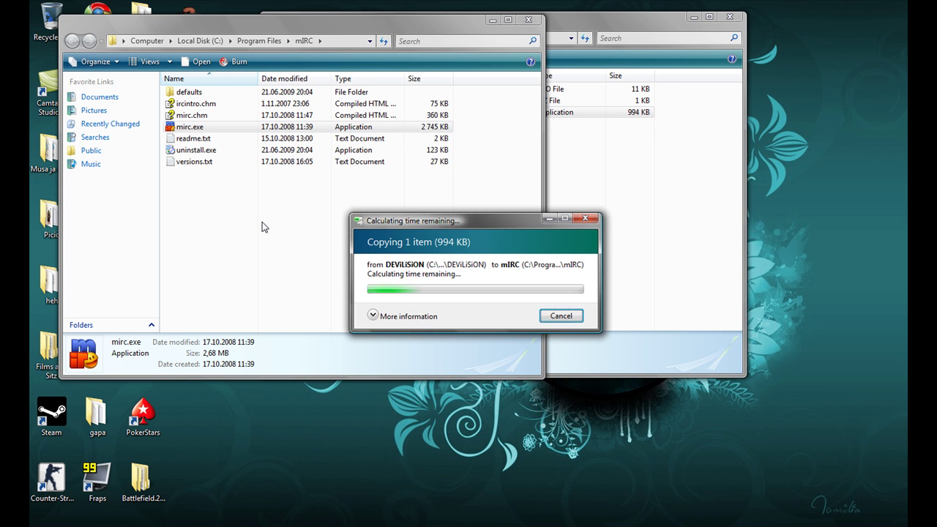
pyautogui.moveTo(390, 104); pyautogui.dragTo(224, 210)
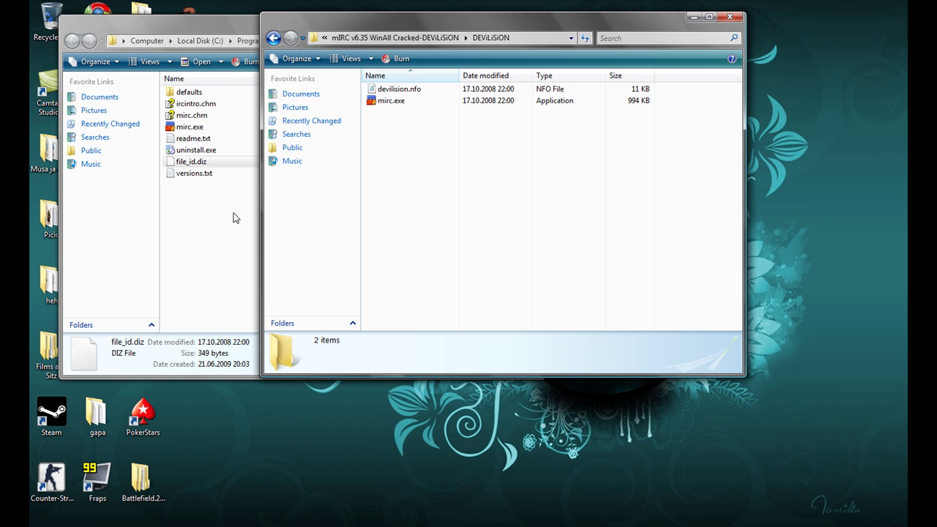
pyautogui.hotkey('alt', 'Tab')
pyautogui.hotkey('ctrl', 'v')
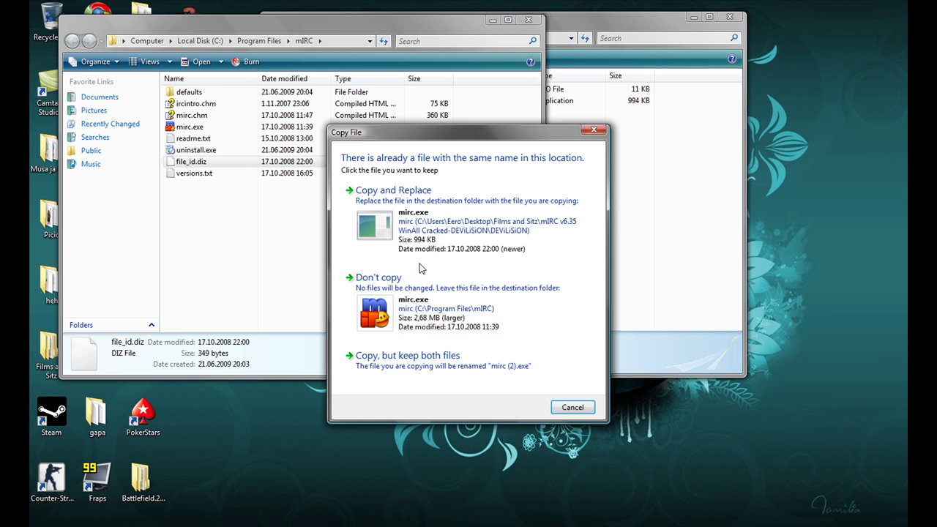
# Step: Replace the installed mirc.exe with the DEViLiSiON copy and close the DEViLiSiON window
pyautogui.click(419, 225)
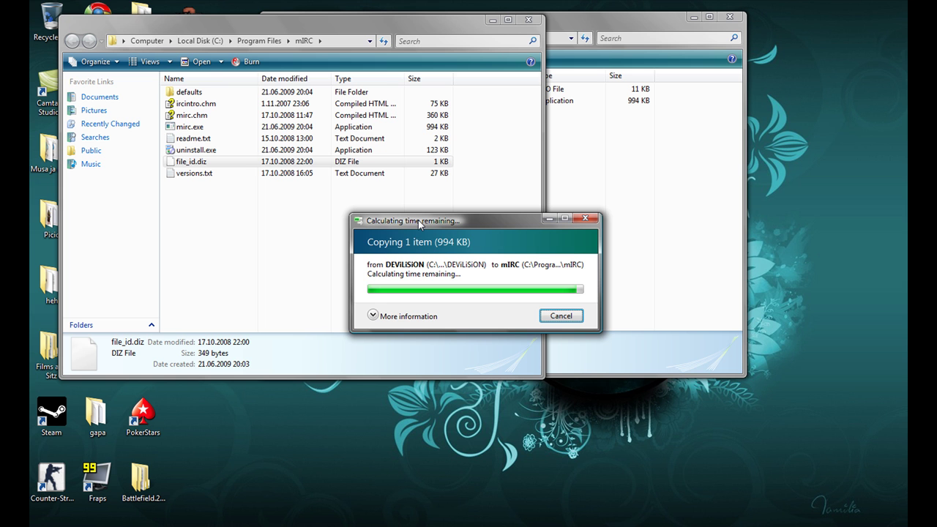
pyautogui.click(730, 17)
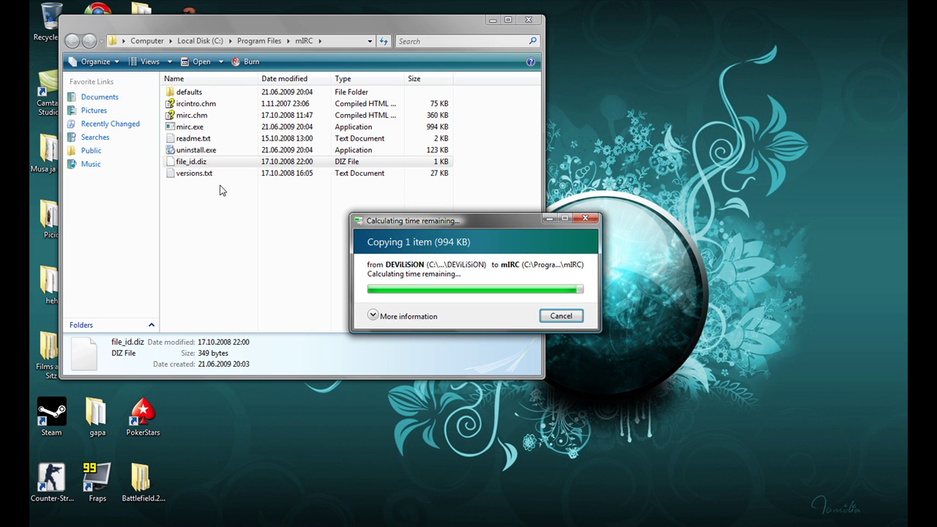
pyautogui.moveTo(397, 225); pyautogui.dragTo(280, 216)
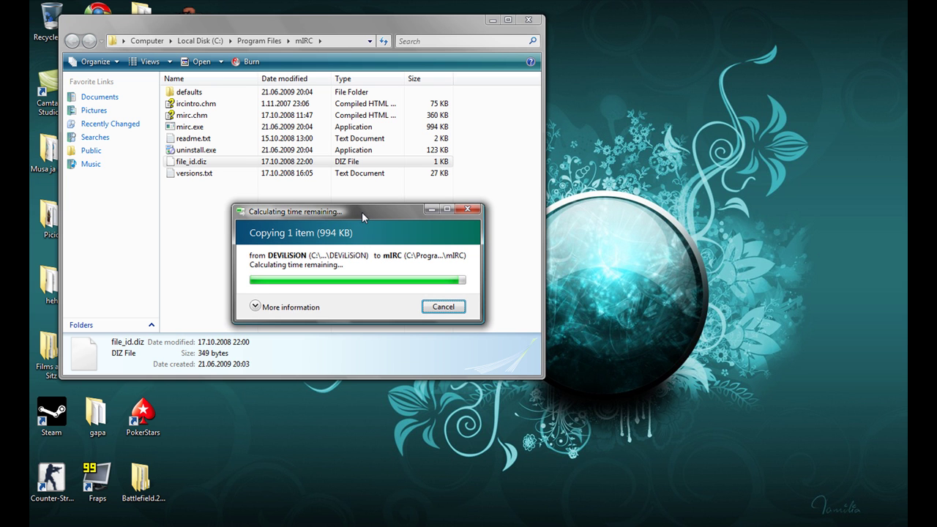
pyautogui.click(255, 307)
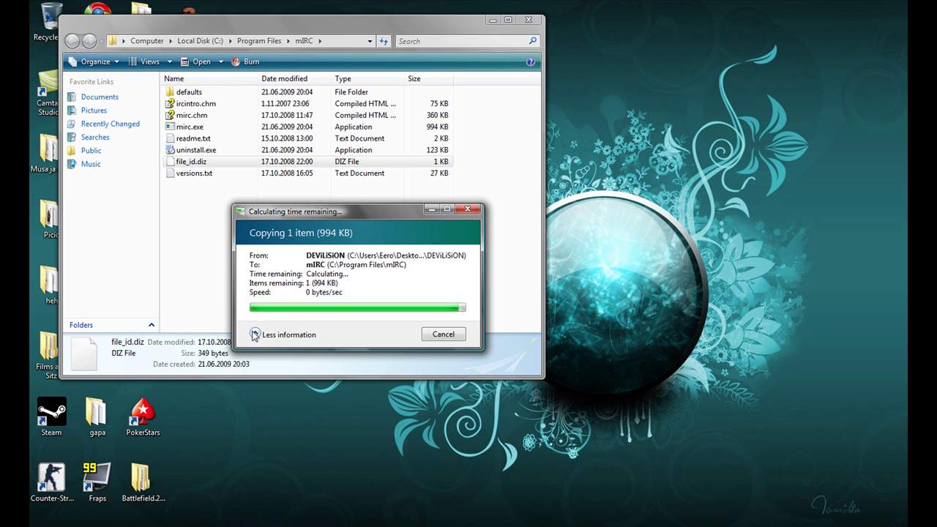
pyautogui.click(254, 332)
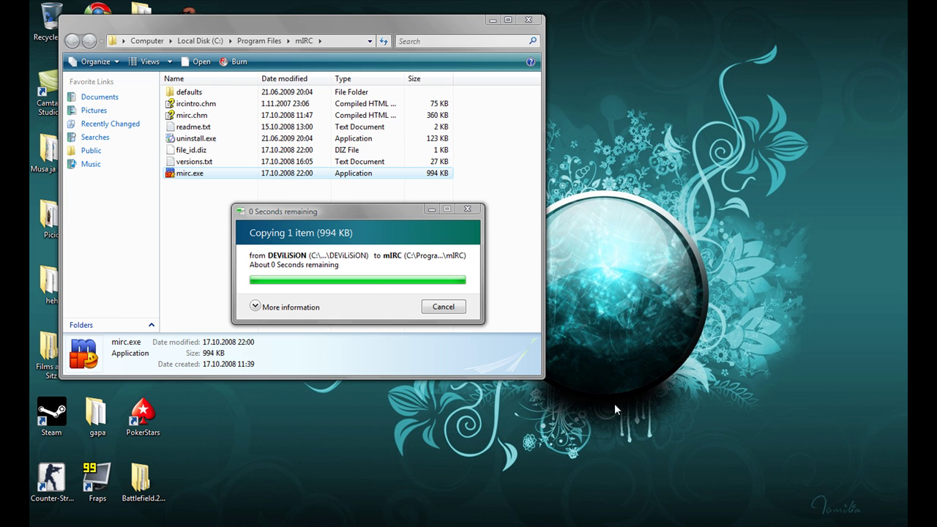
pyautogui.click(189, 176)
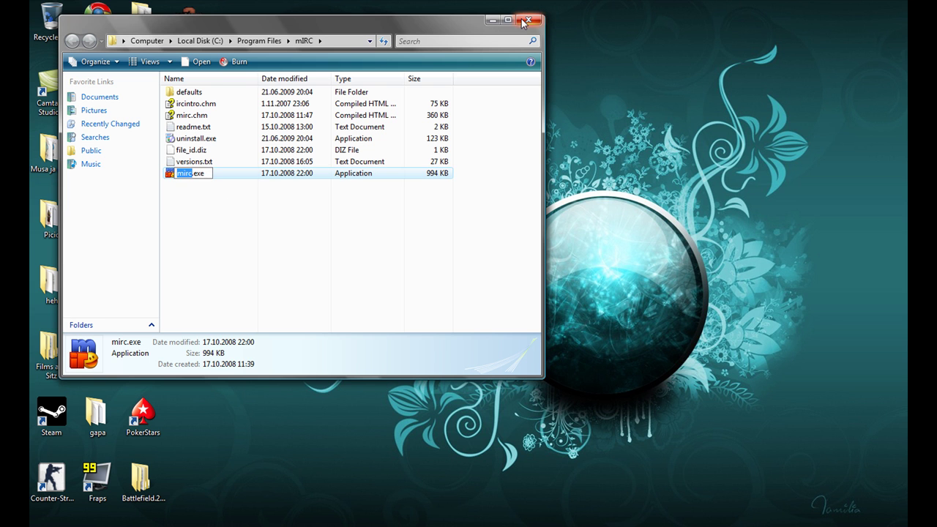
# Step: Close the install folder and bring up mIRC Registration from the About mIRC window
pyautogui.click(526, 21)
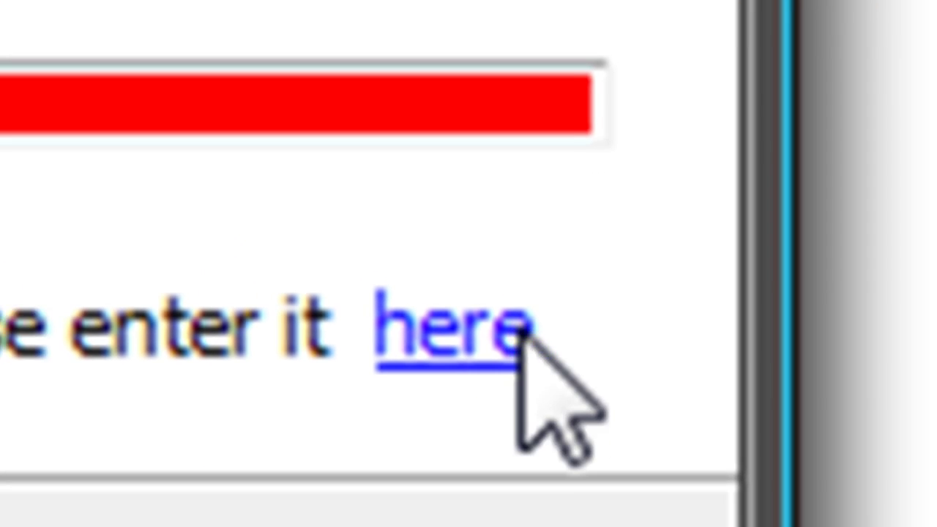
pyautogui.click(521, 330)
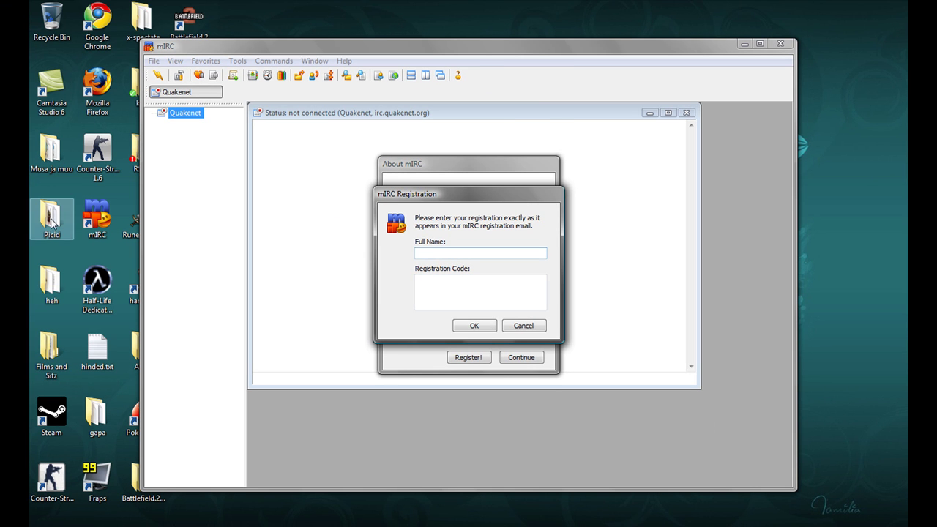
pyautogui.doubleClick(50, 350)
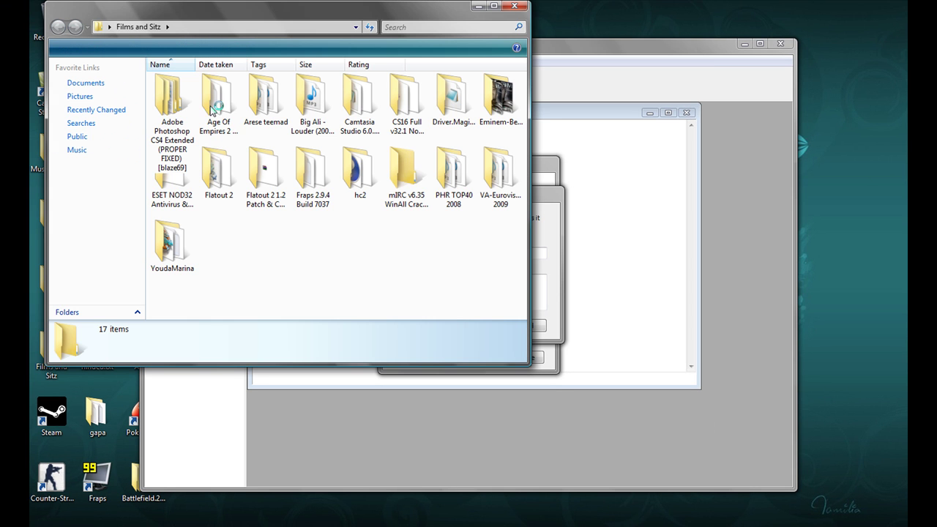
# Step: Open devilision.nfo from the DEViLiSiON folder and scroll to the registration details
pyautogui.doubleClick(414, 180)
pyautogui.click(159, 64)
pyautogui.click(179, 78)
pyautogui.doubleClick(181, 102)
pyautogui.doubleClick(183, 78)
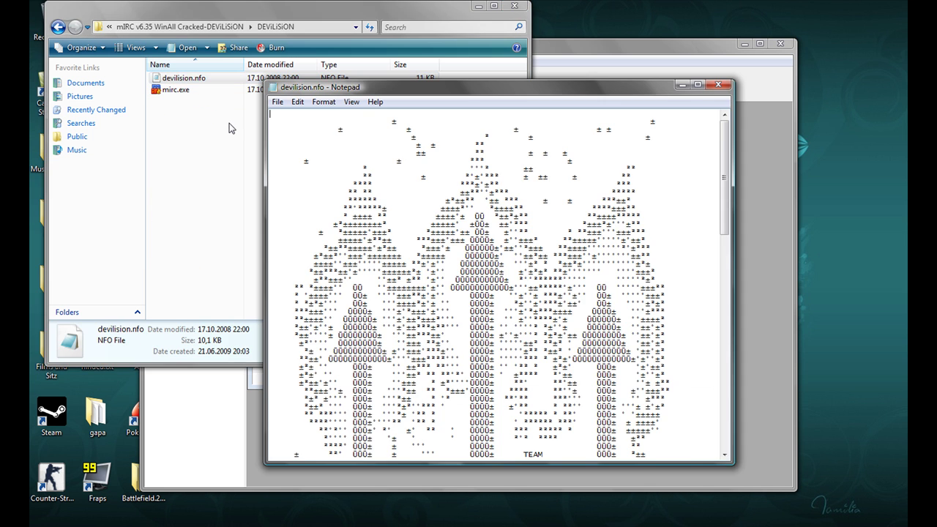
pyautogui.moveTo(724, 140); pyautogui.dragTo(731, 265)
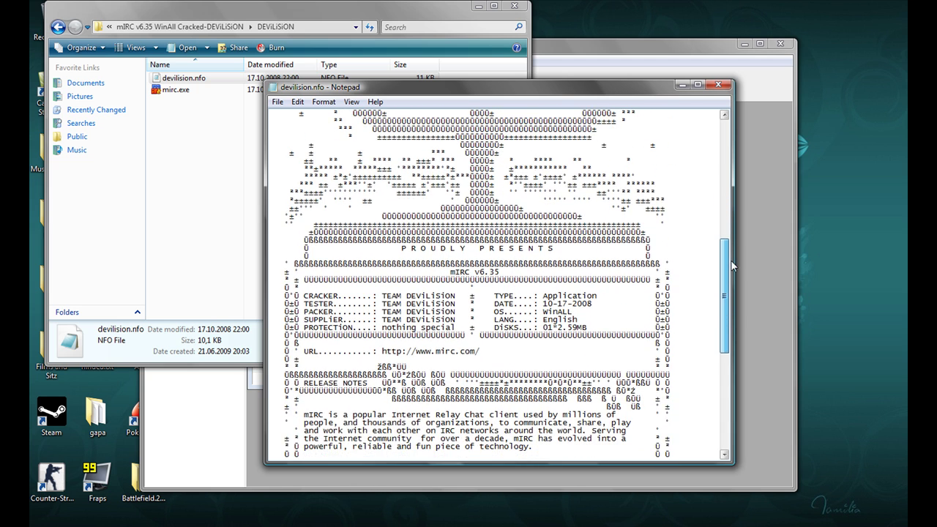
pyautogui.scroll(-7, 731, 282)
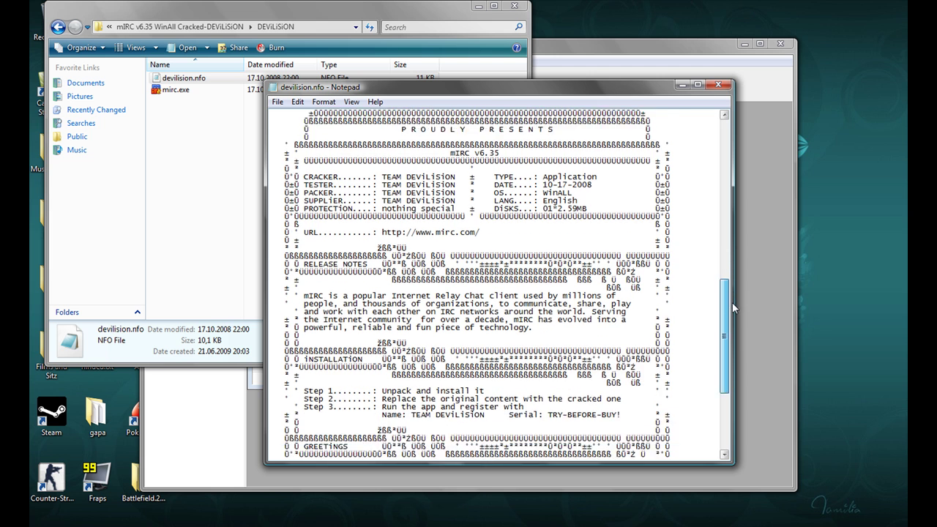
pyautogui.moveTo(739, 314); pyautogui.dragTo(747, 327)
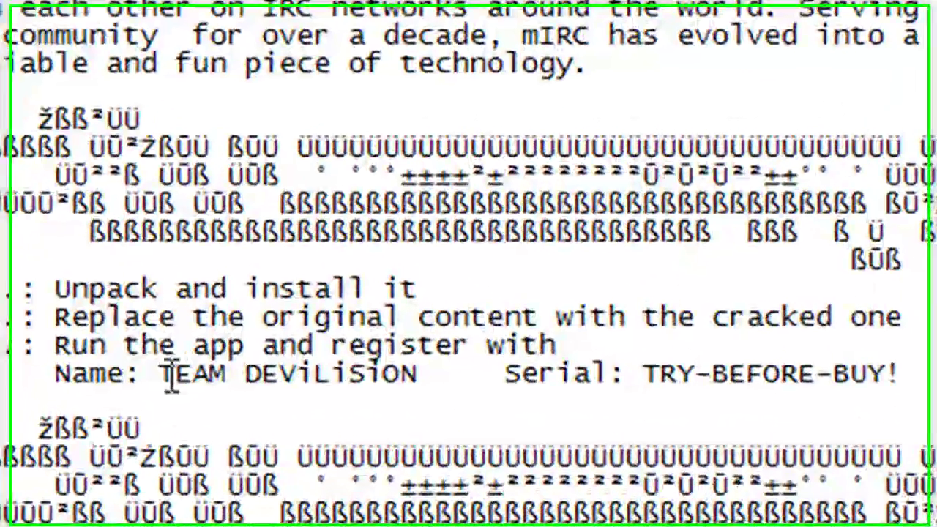
# Step: Copy the registration name and serial from the NFO into mIRC Registration
pyautogui.moveTo(329, 349); pyautogui.dragTo(459, 352)
pyautogui.moveTo(410, 384); pyautogui.dragTo(483, 383)
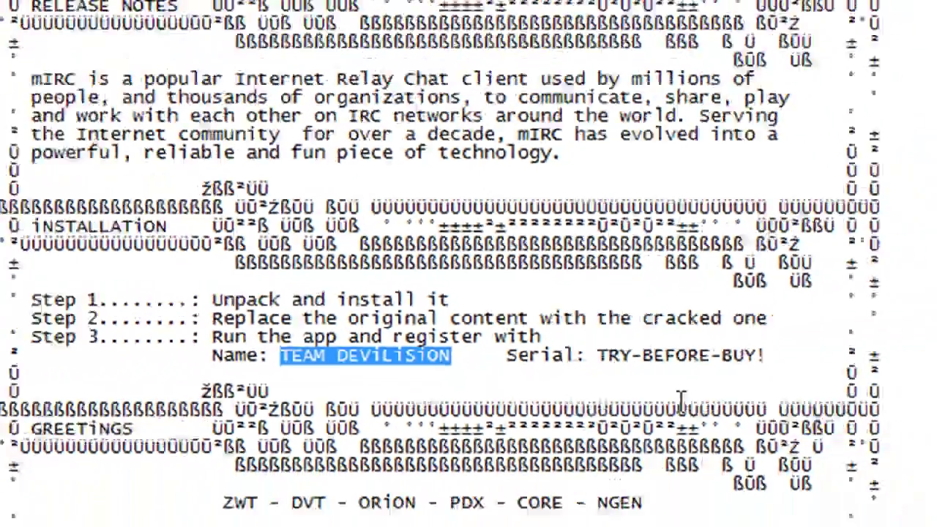
pyautogui.hotkey('alt', 'Tab')
pyautogui.hotkey('alt', 'Tab')
pyautogui.hotkey('alt', 'Tab')
pyautogui.hotkey('alt', 'Tab')
pyautogui.hotkey('alt', 'Tab')
pyautogui.hotkey('alt', 'Tab')
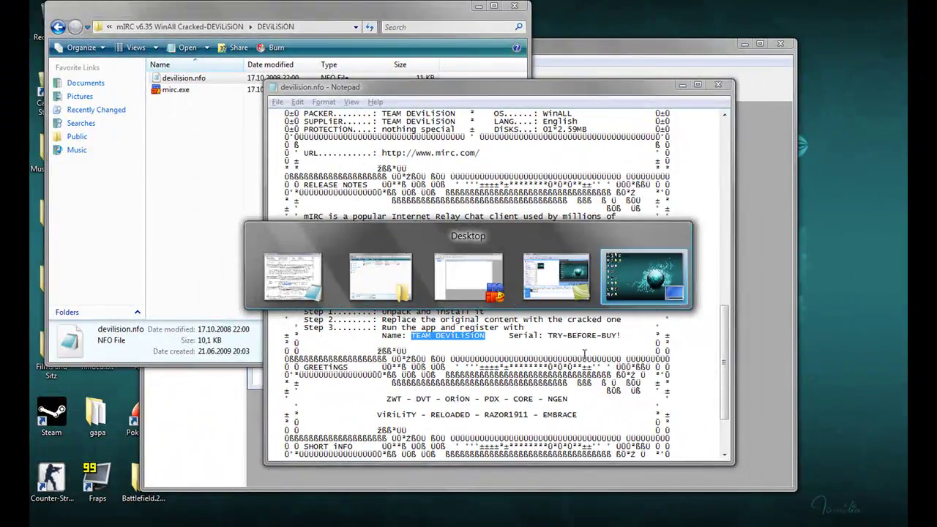
pyautogui.hotkey('ctrl', 'v')
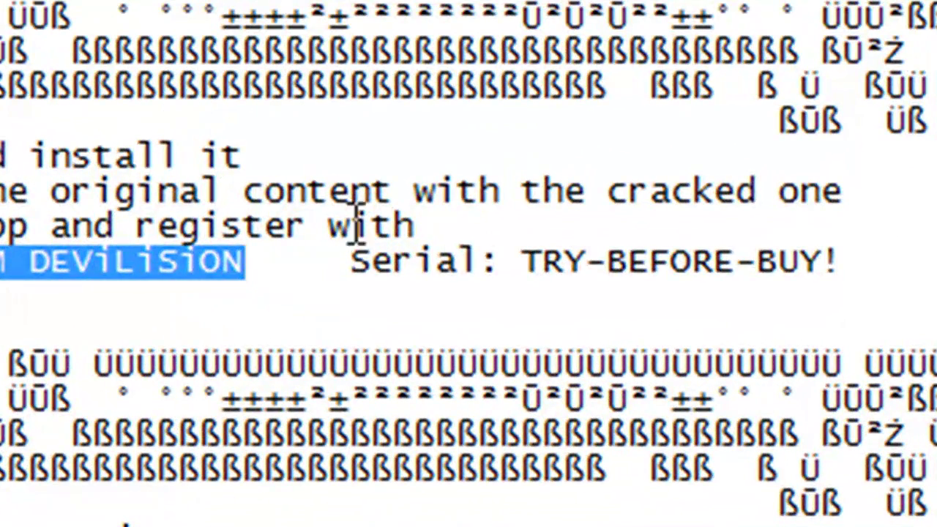
pyautogui.moveTo(541, 263); pyautogui.dragTo(833, 262)
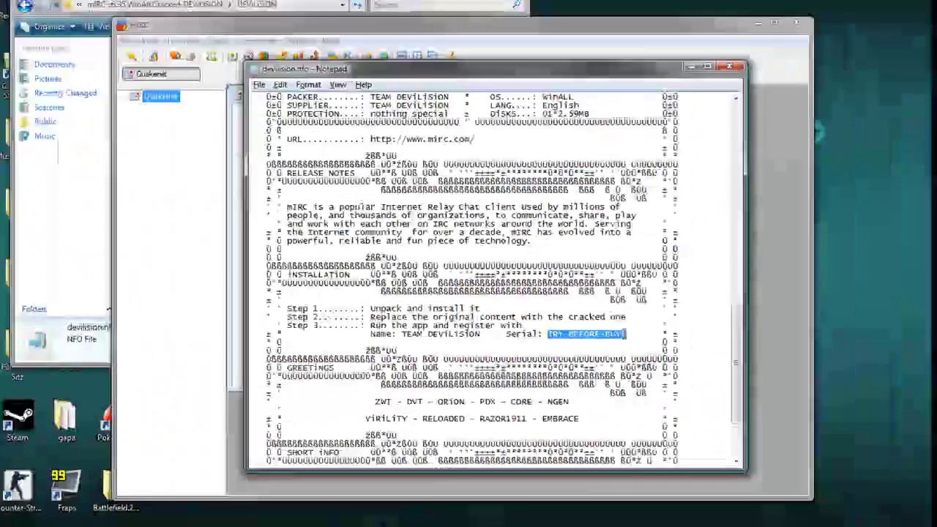
pyautogui.hotkey('ctrl', 'c')
pyautogui.hotkey('alt', 'Tab')
pyautogui.hotkey('ctrl', 'v')
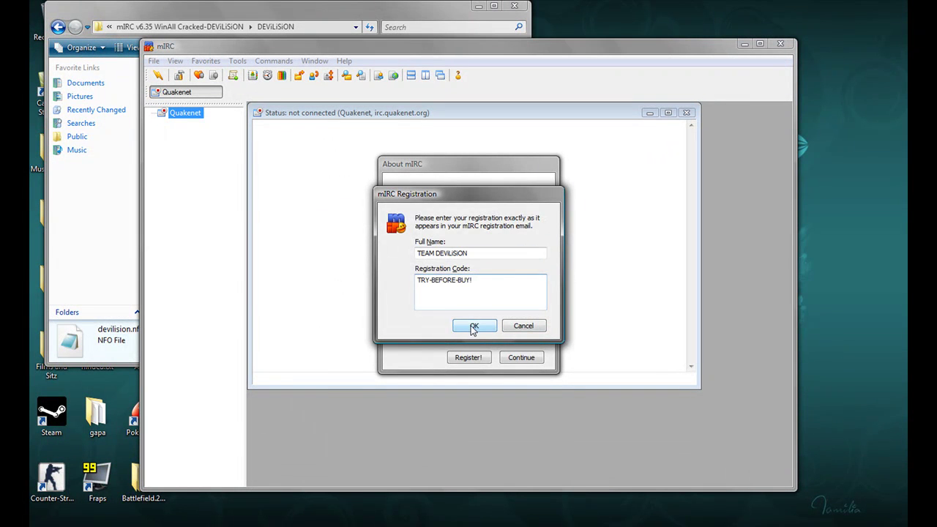
# Step: Submit the registration, dismiss the validation message, and continue past About mIRC
pyautogui.click(473, 329)
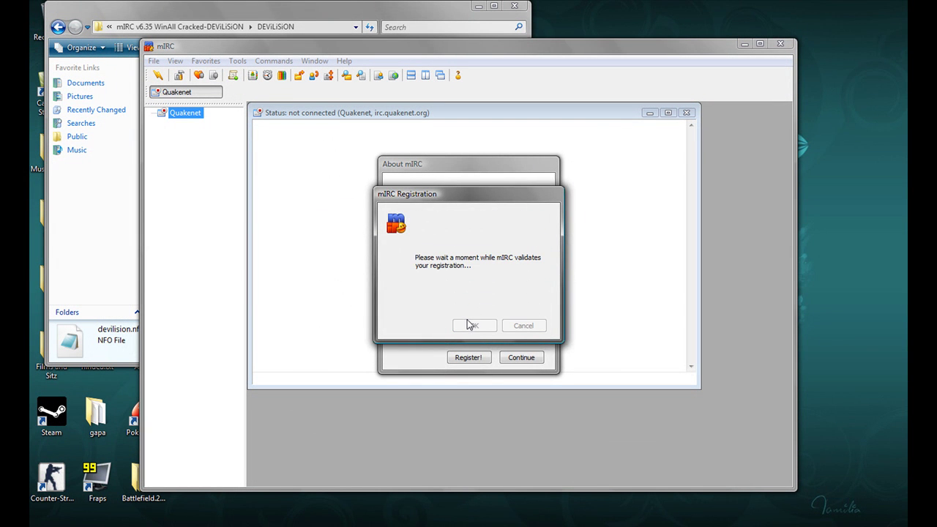
pyautogui.click(476, 288)
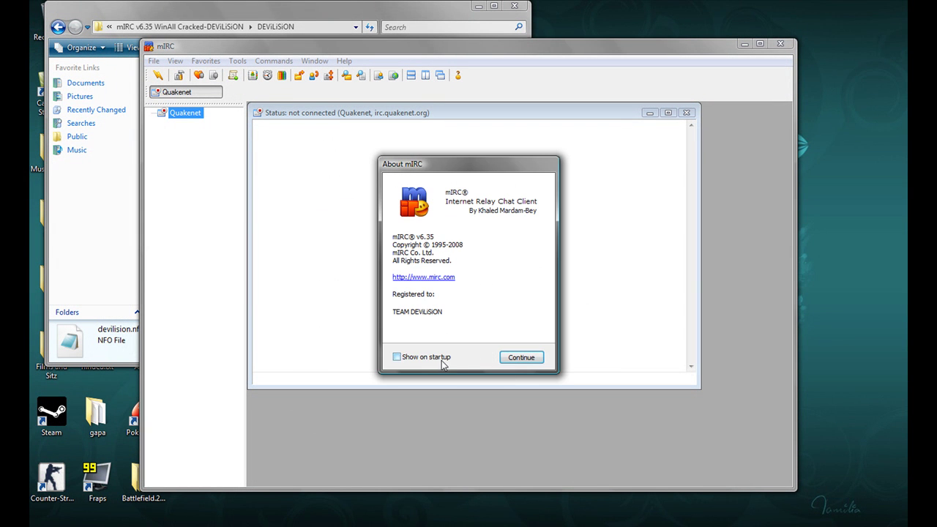
pyautogui.click(521, 357)
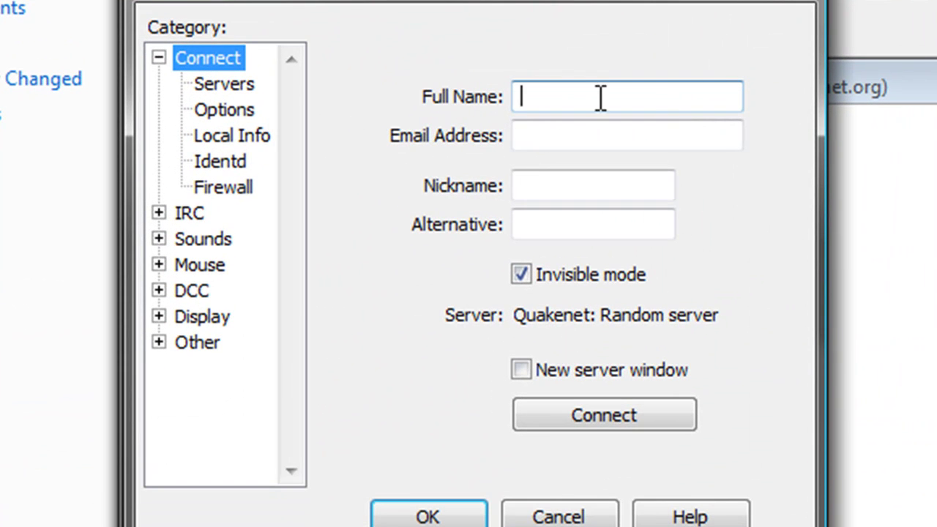
# Step: Enter the user's full name, Gmail address, nickname and alternative nickname in Connect
pyautogui.click(607, 90)
pyautogui.write('qasq')
pyautogui.press('Tab')
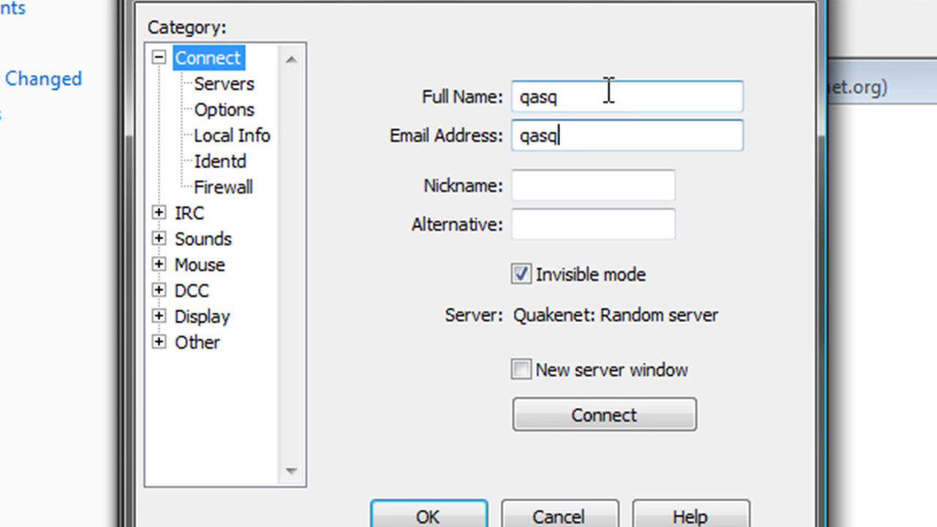
pyautogui.press('Tab')
pyautogui.write('qasq')
pyautogui.press('Tab')
pyautogui.write('qasqtheone')
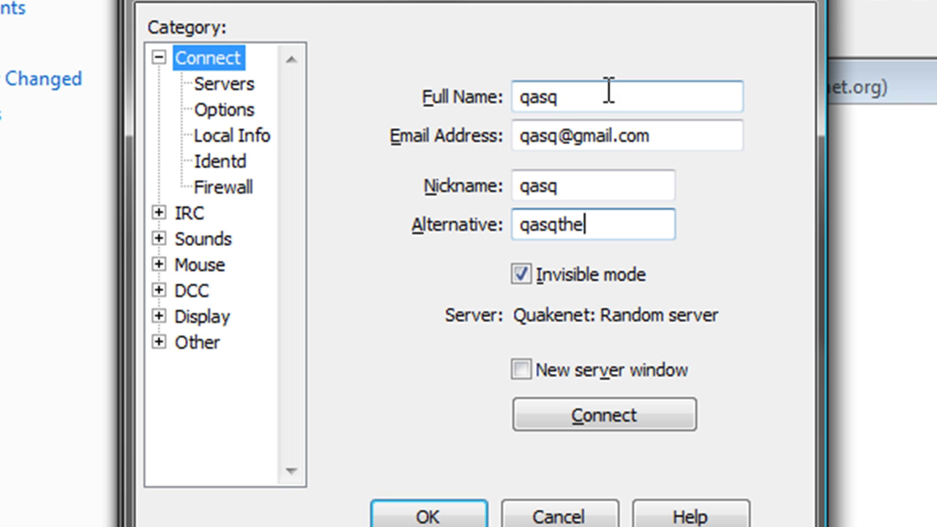
# Step: Select Quakenet: Random server in the Servers list and save the Options with OK
pyautogui.click(234, 83)
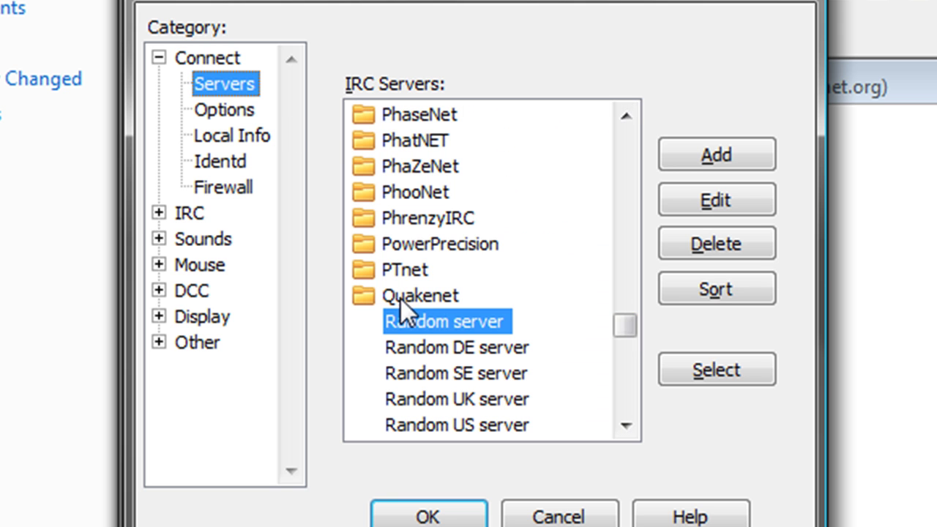
pyautogui.click(409, 296)
pyautogui.scroll(-3, 439, 315)
pyautogui.scroll(4, 443, 311)
pyautogui.scroll(-1, 454, 329)
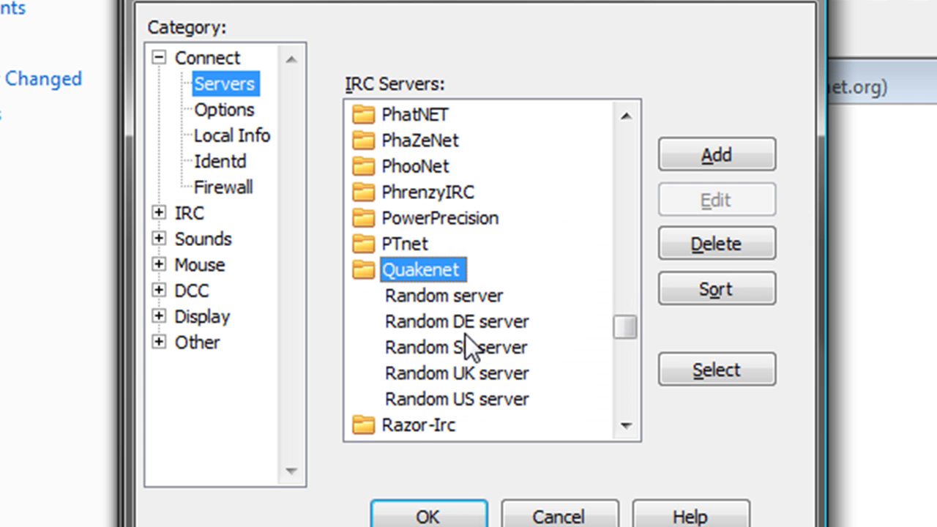
pyautogui.click(469, 296)
pyautogui.click(220, 110)
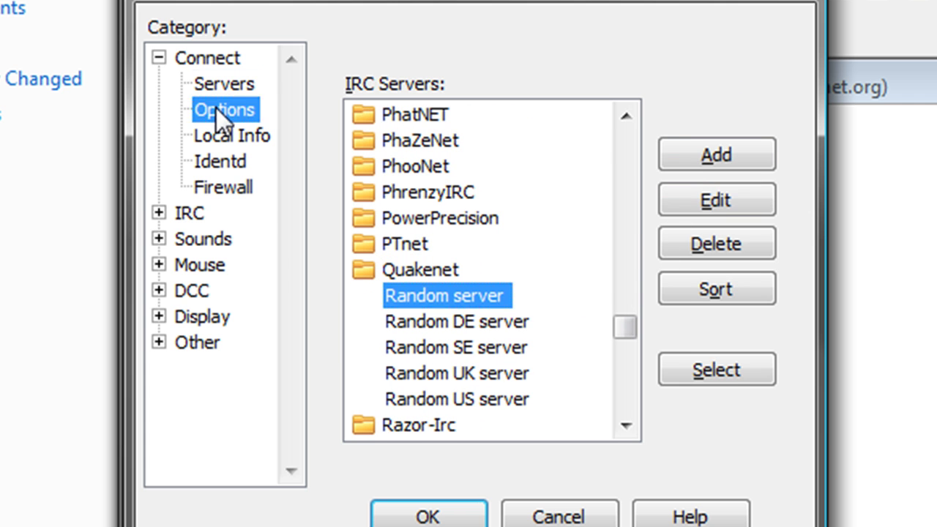
pyautogui.click(232, 136)
pyautogui.click(223, 188)
pyautogui.click(225, 86)
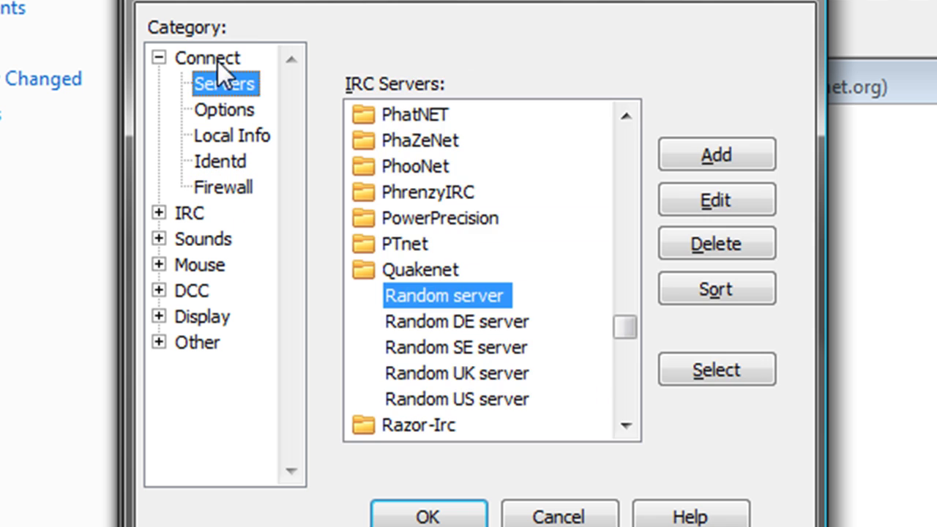
pyautogui.click(217, 61)
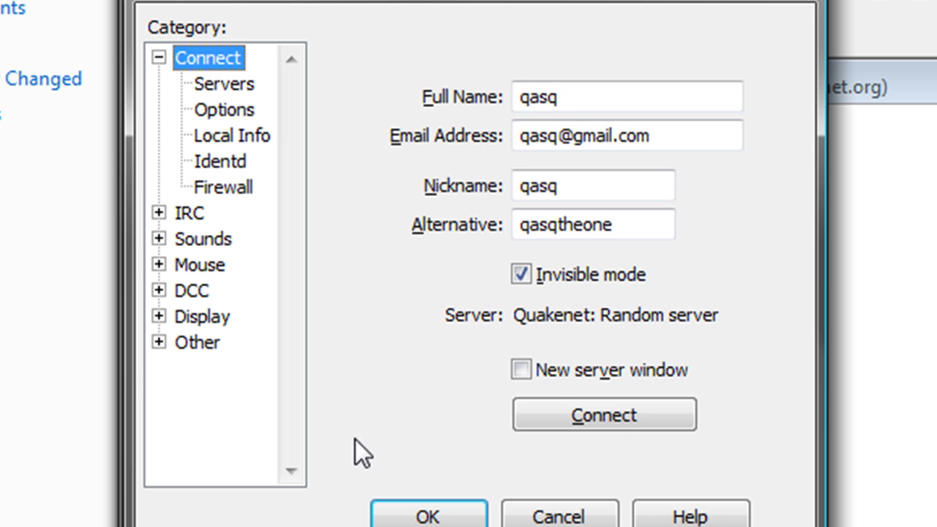
pyautogui.click(440, 512)
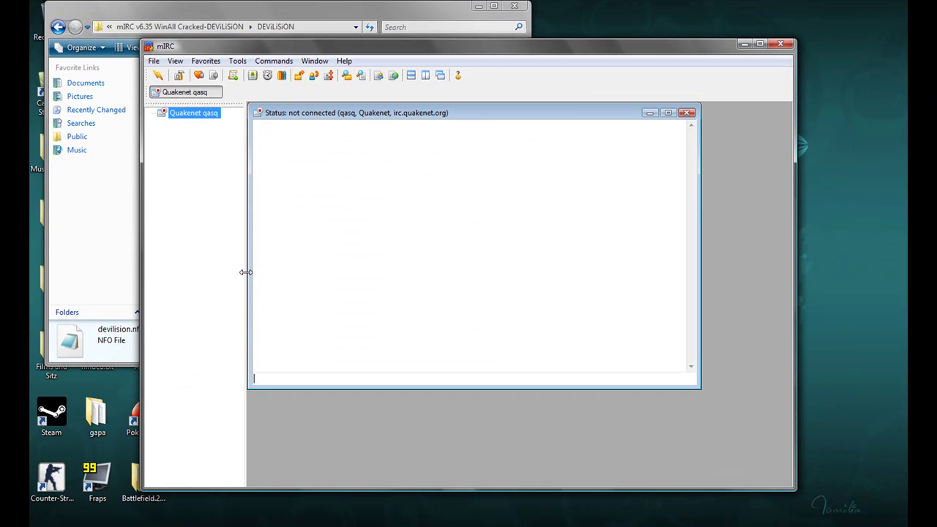
# Step: Connect to QuakeNet and unblock mIRC in the Windows Security Alert
pyautogui.click(158, 77)
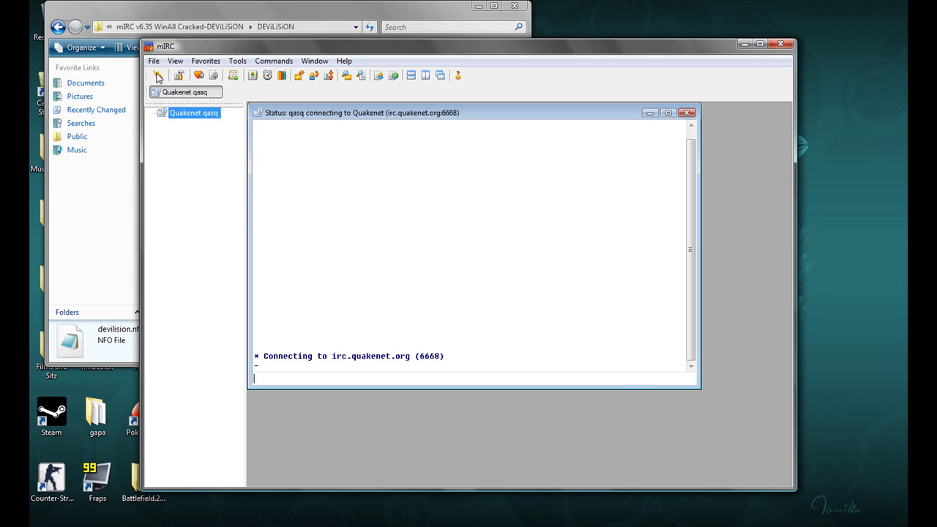
pyautogui.click(582, 367)
pyautogui.click(366, 380)
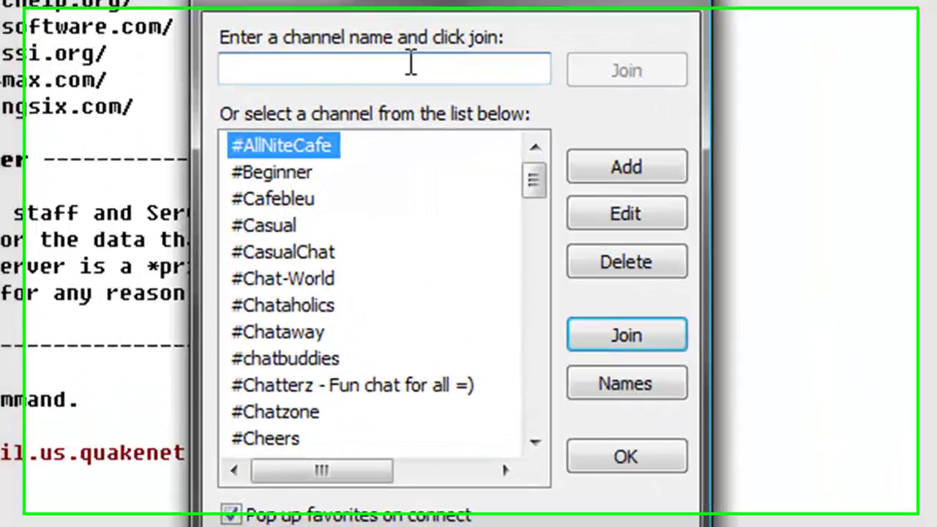
# Step: Add #1on1 and #2on2 to the mIRC Favorites list
pyautogui.click(665, 186)
pyautogui.write('1on1')
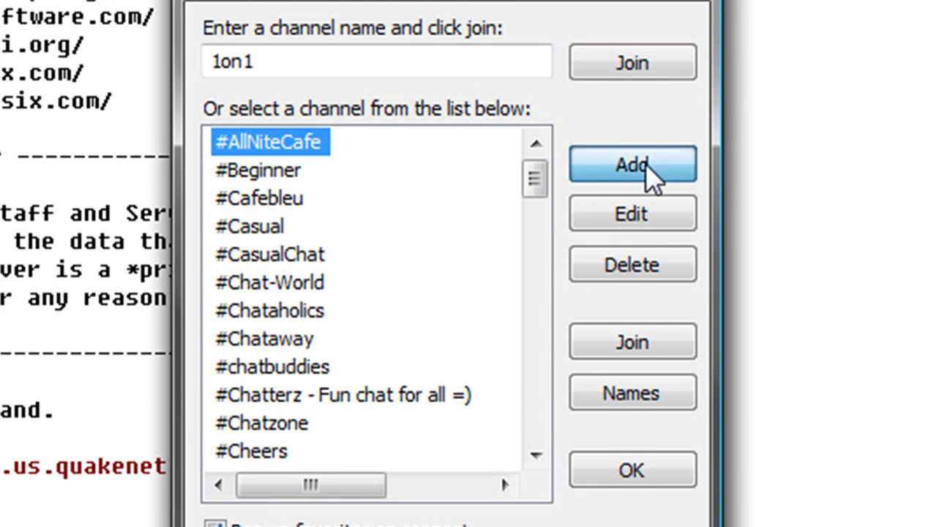
pyautogui.click(648, 167)
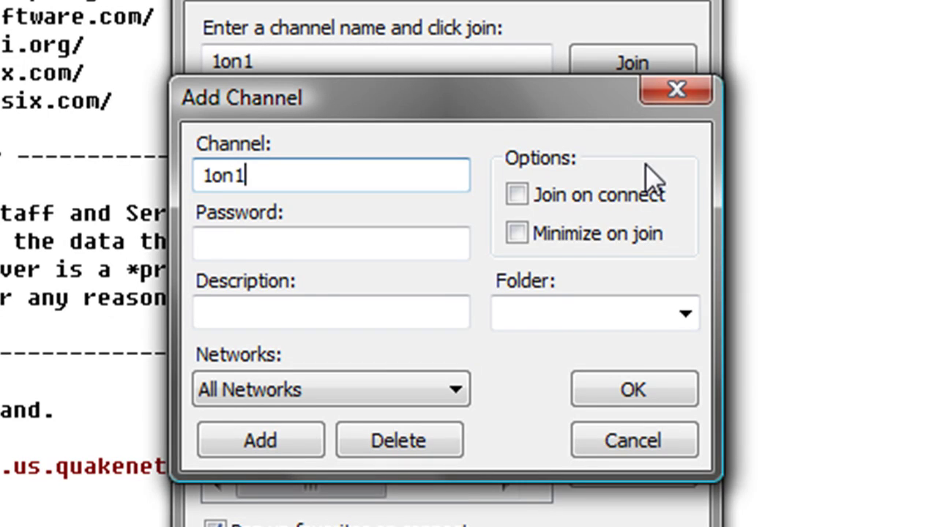
pyautogui.click(636, 390)
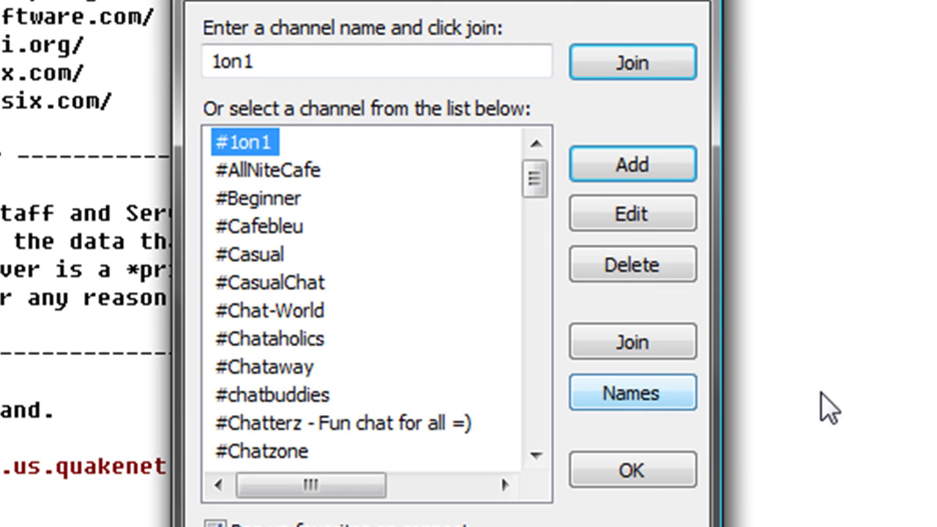
pyautogui.click(648, 155)
pyautogui.write('2on2')
pyautogui.press('Return')
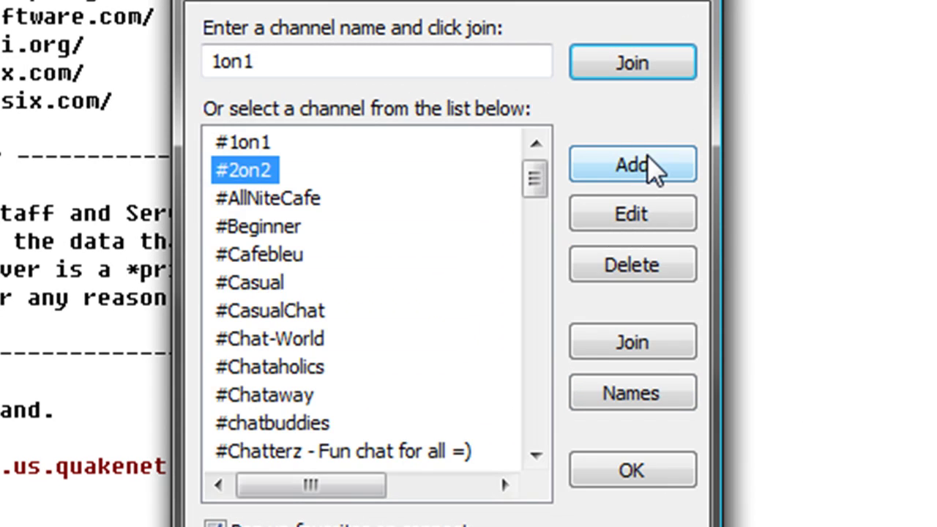
# Step: Add #3on3, #4on4 and #5on5 to the favourite channels
pyautogui.click(647, 155)
pyautogui.press('Escape')
pyautogui.click(648, 155)
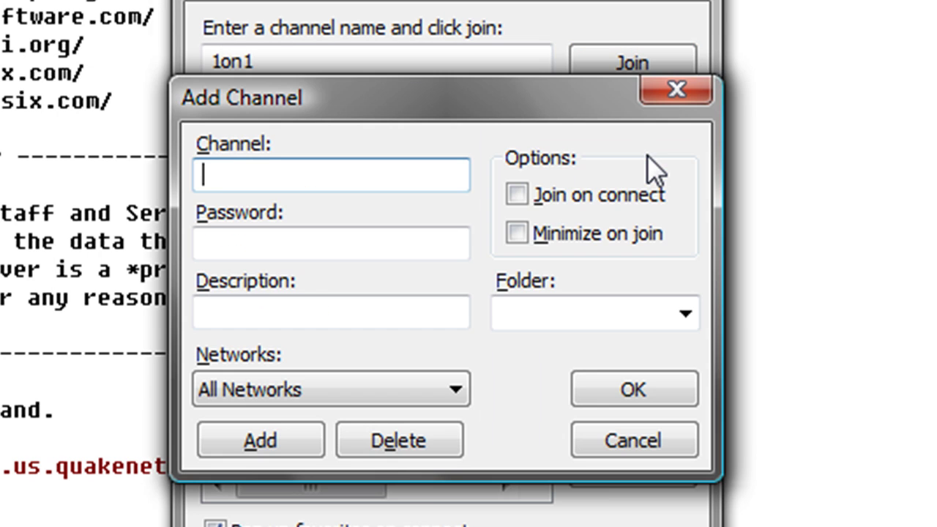
pyautogui.write('3on3')
pyautogui.press('Return')
pyautogui.click(647, 155)
pyautogui.write('3on4')
pyautogui.press('Return')
pyautogui.click(647, 155)
pyautogui.write('5on')
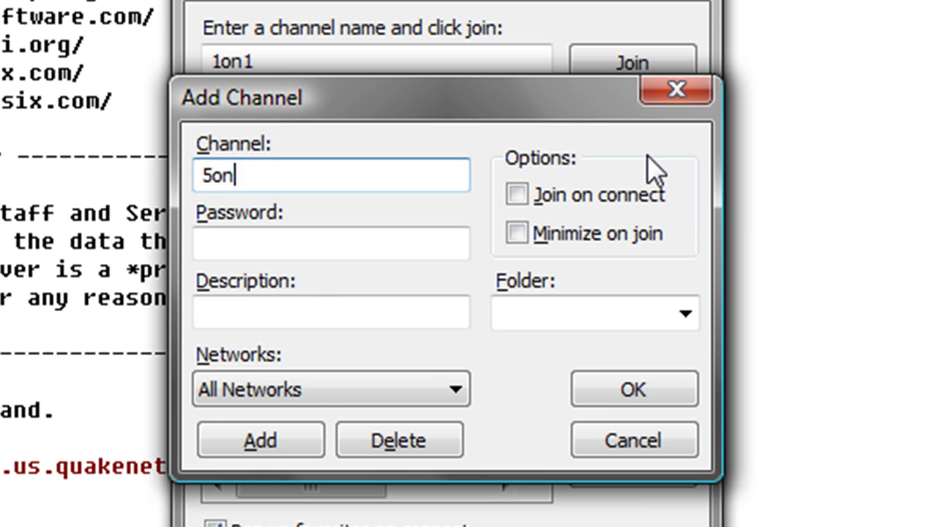
pyautogui.write('5')
pyautogui.press('Return')
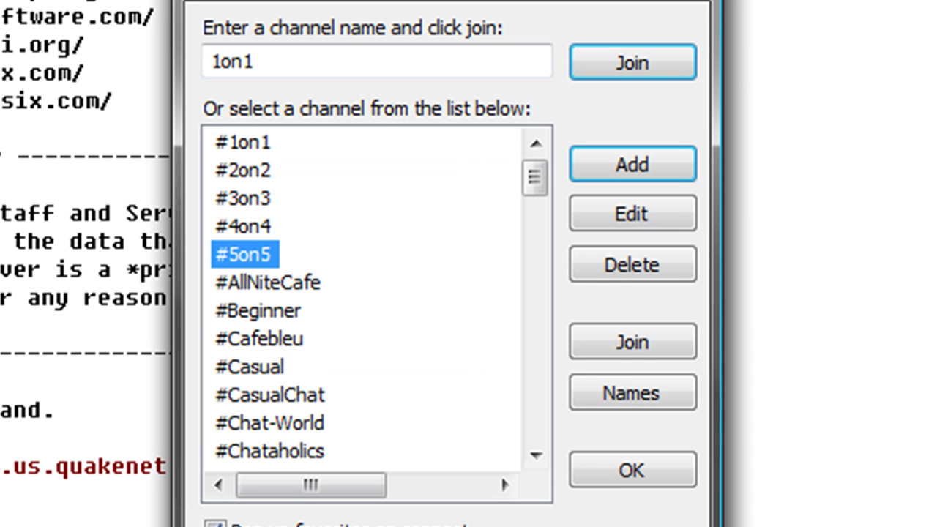
# Step: Select #3on3 in the favourites list and join the channel
pyautogui.click(290, 169)
pyautogui.click(286, 198)
pyautogui.click(260, 228)
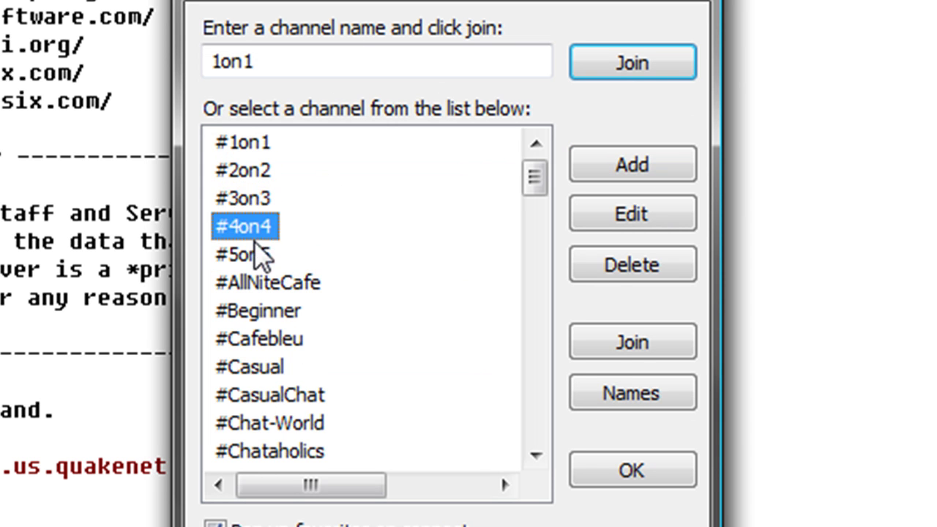
pyautogui.click(265, 201)
pyautogui.doubleClick(265, 201)
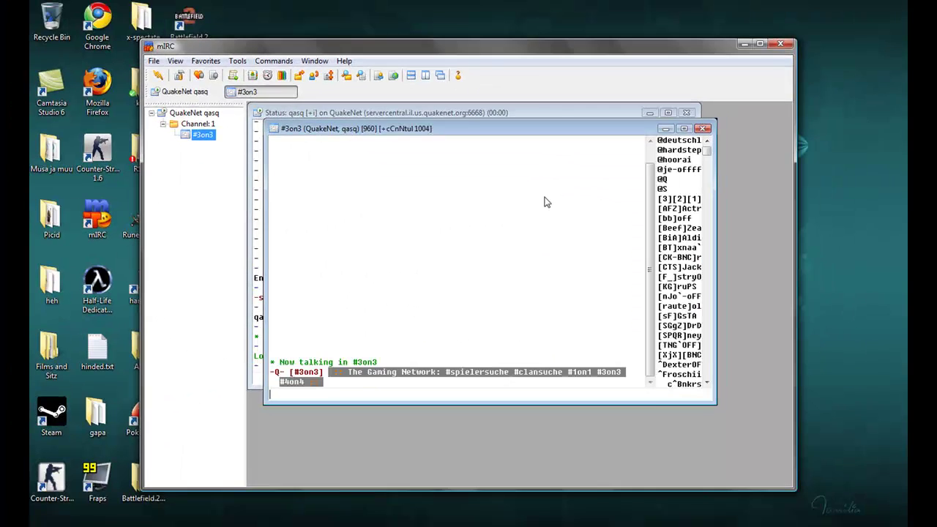
# Step: Post "3on3 low on :P" in the #3on3 channel
pyautogui.doubleClick(378, 130)
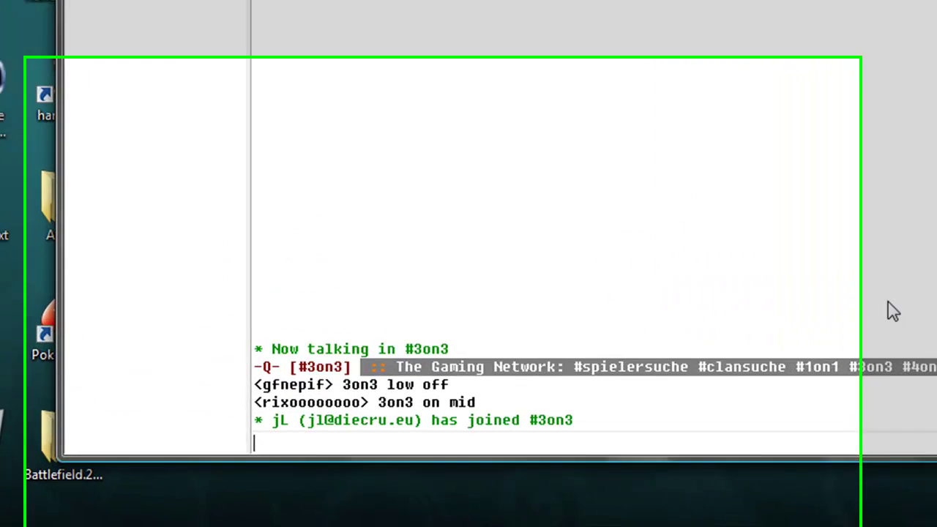
pyautogui.write('3on3 lof')
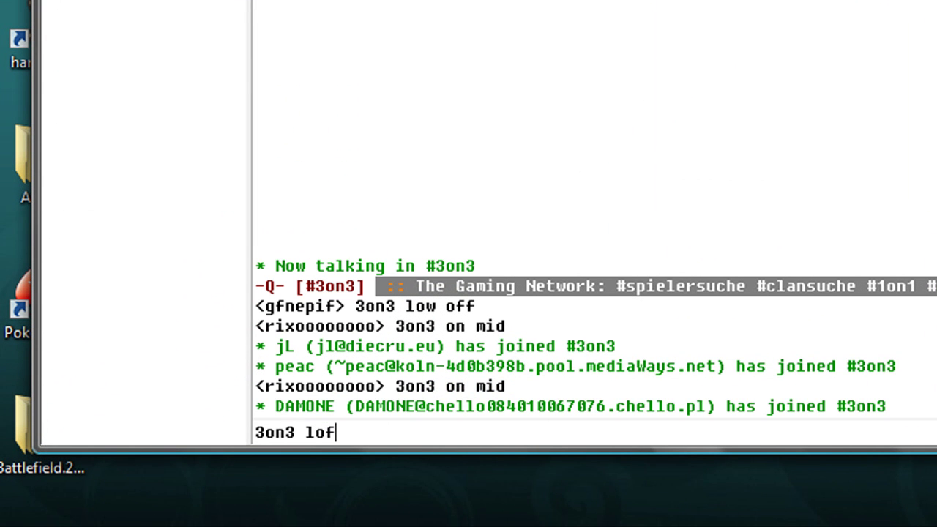
pyautogui.write(' on')
pyautogui.press('BackSpace')
pyautogui.press('BackSpace')
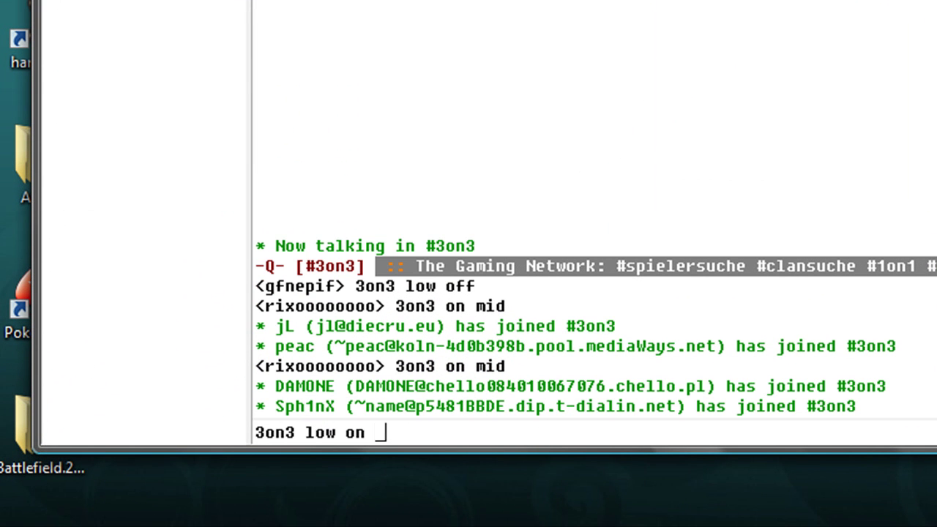
pyautogui.write(':P')
pyautogui.press('Return')
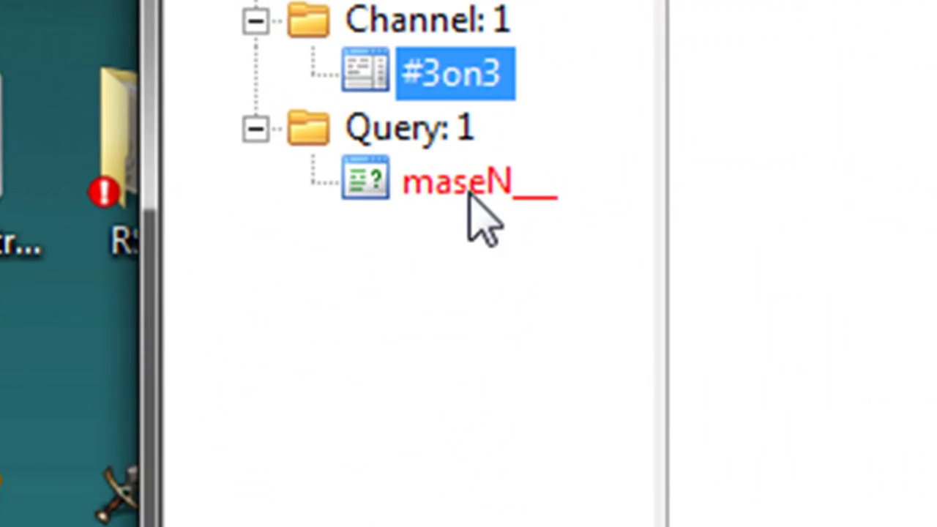
# Step: In the private query, reply "heyu" and then "sorry no ip. go fish :D"
pyautogui.click(205, 158)
pyautogui.write('heyu')
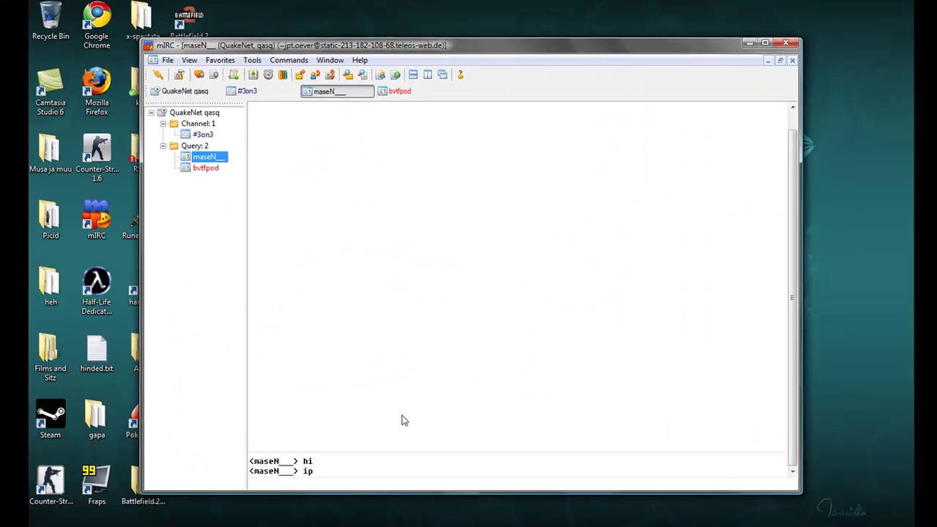
pyautogui.press('Return')
pyautogui.write('sorry no ipü')
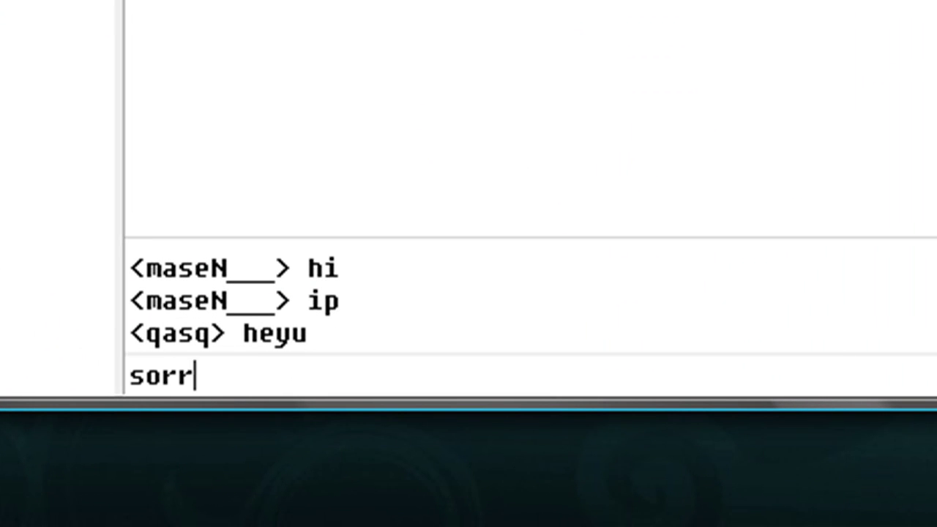
pyautogui.press('BackSpace')
pyautogui.write('. go fish :D')
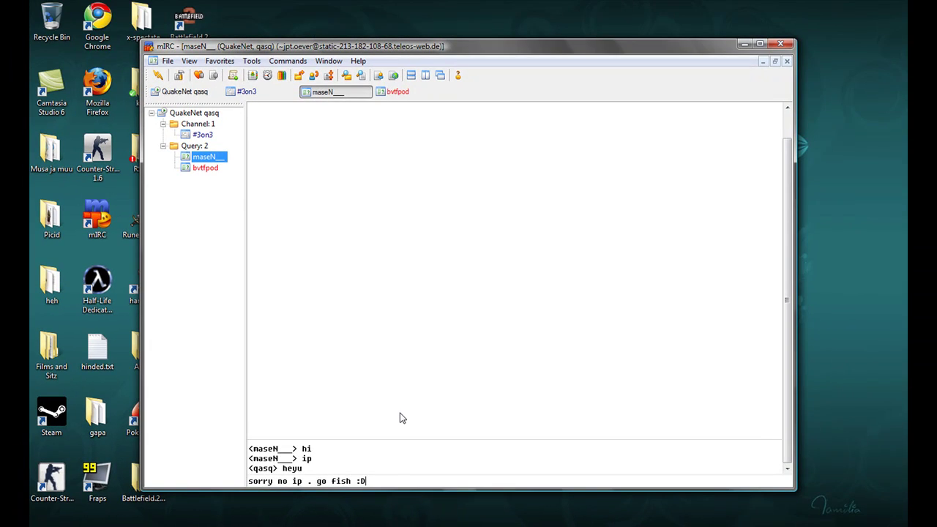
pyautogui.press('Return')
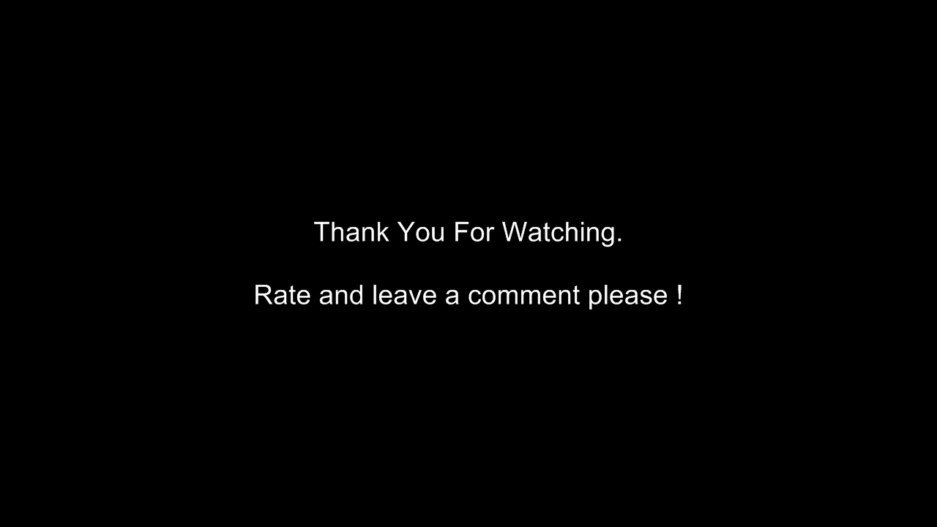